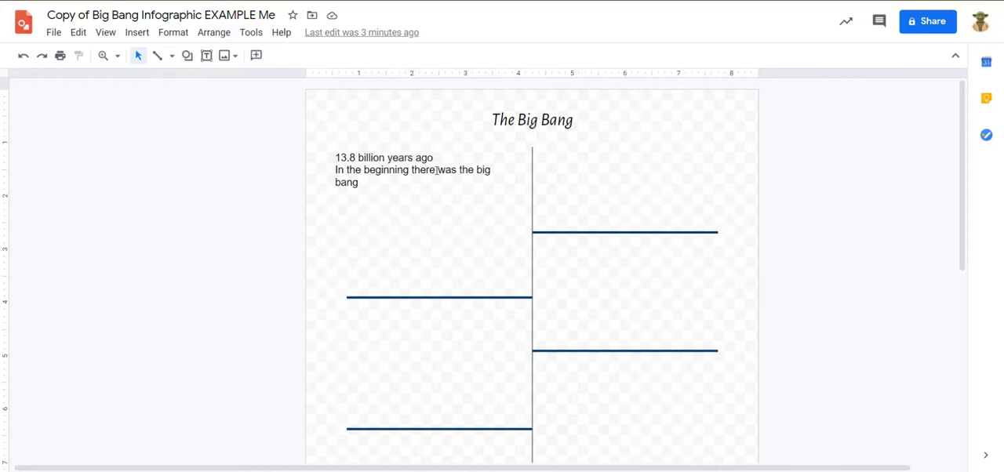
Step: Draw a rounded rectangle filling the space between the two horizontal lines on the timeline's right side
click(437, 170)
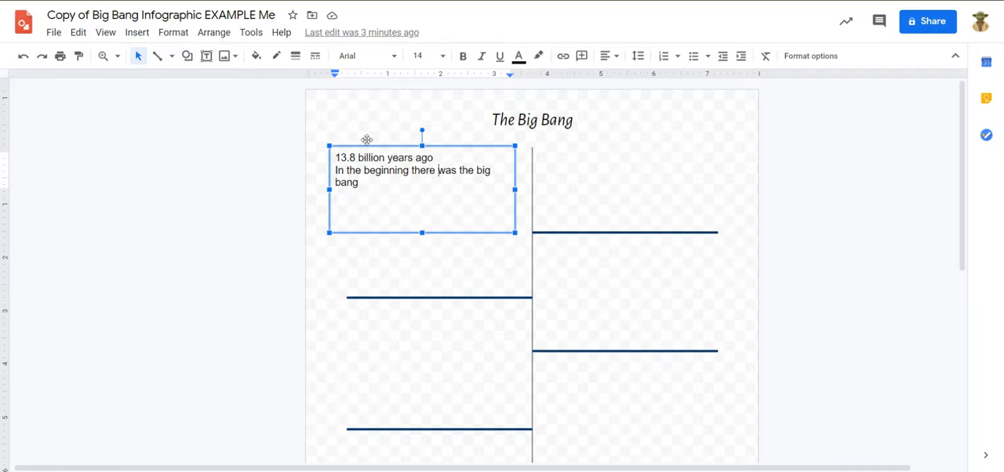
click(187, 55)
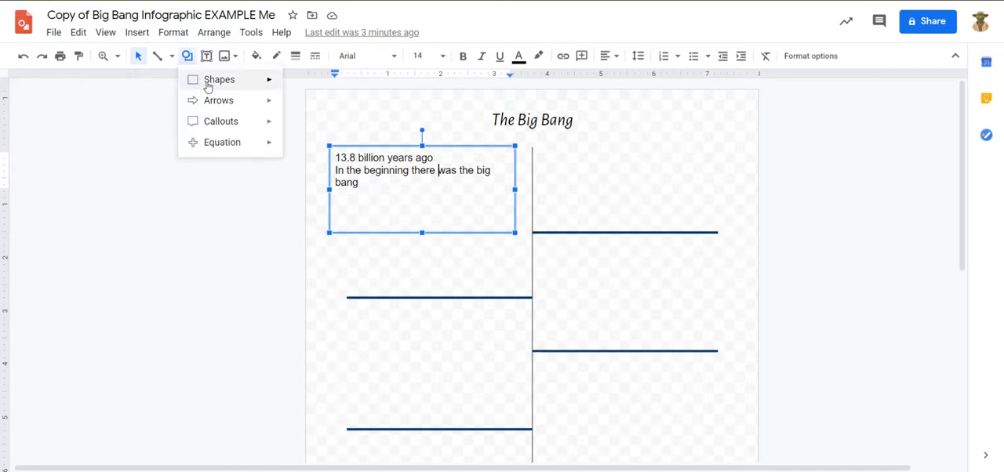
mouse_move(206, 83)
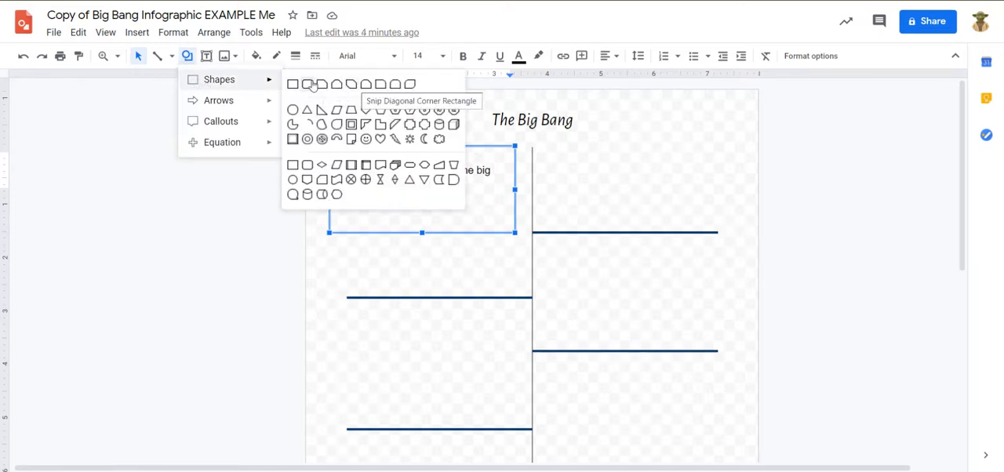
click(309, 86)
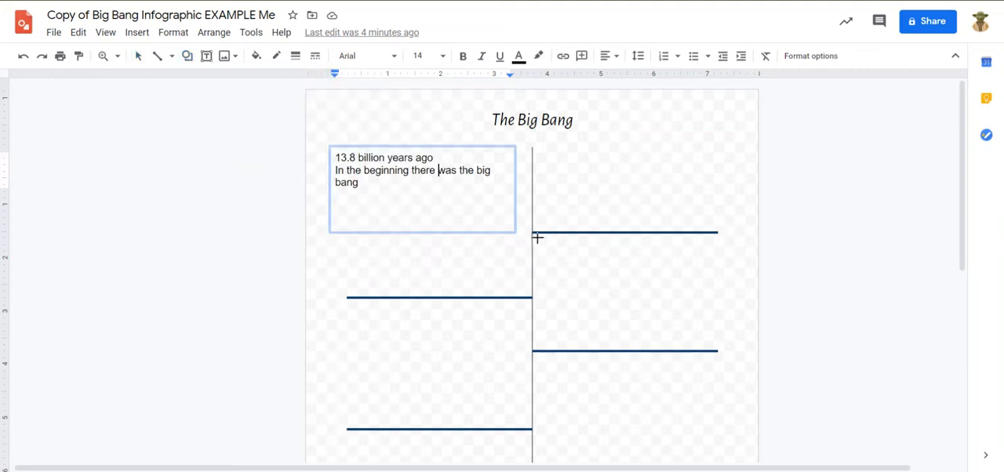
drag(537, 239, 717, 344)
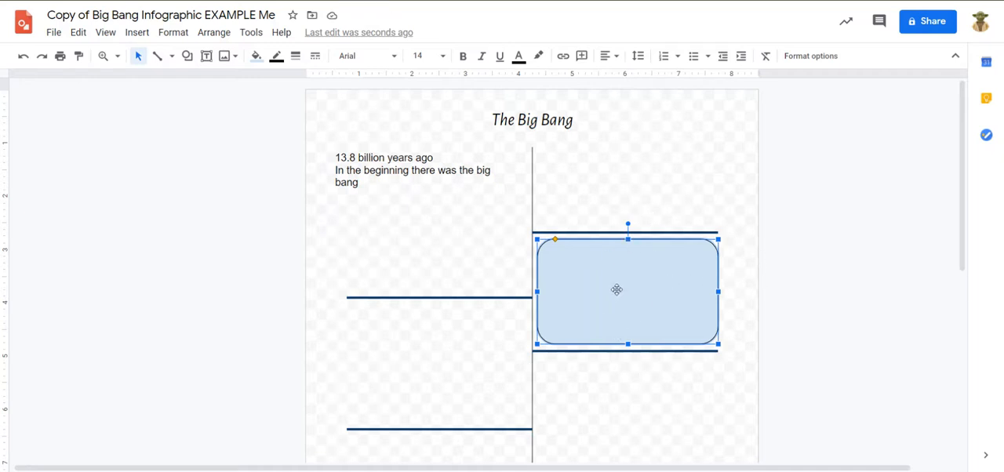
Step: Fill the rounded rectangle with solid light red 3
click(256, 56)
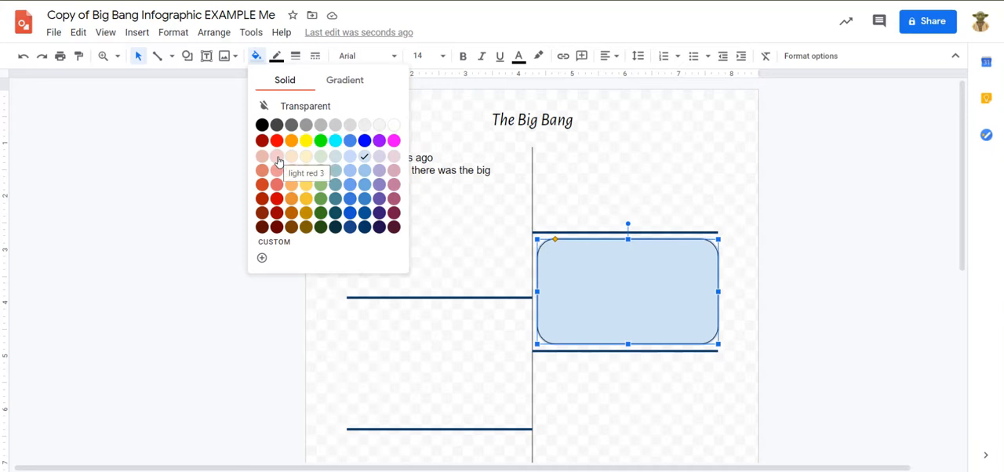
click(277, 161)
click(894, 256)
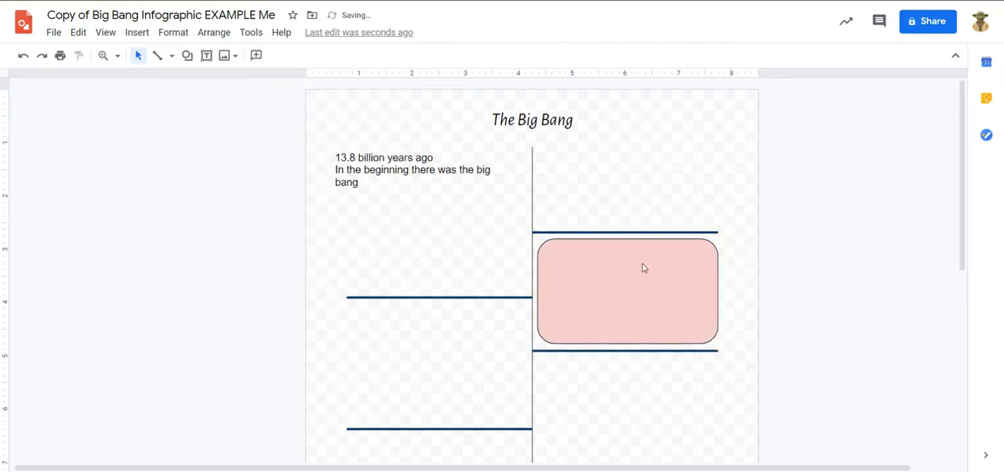
Step: Enter "A few moments after the Big Bang" as the text inside the rounded rectangle
click(643, 268)
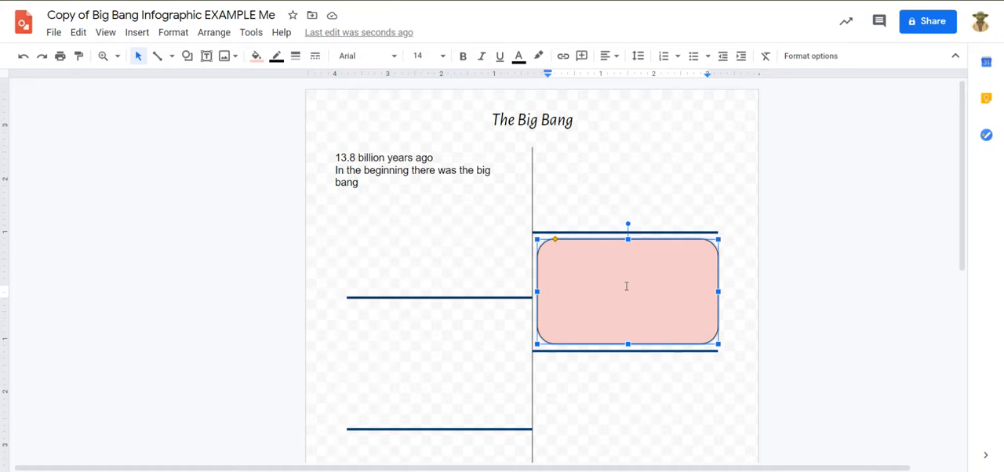
text(A few moments after the )
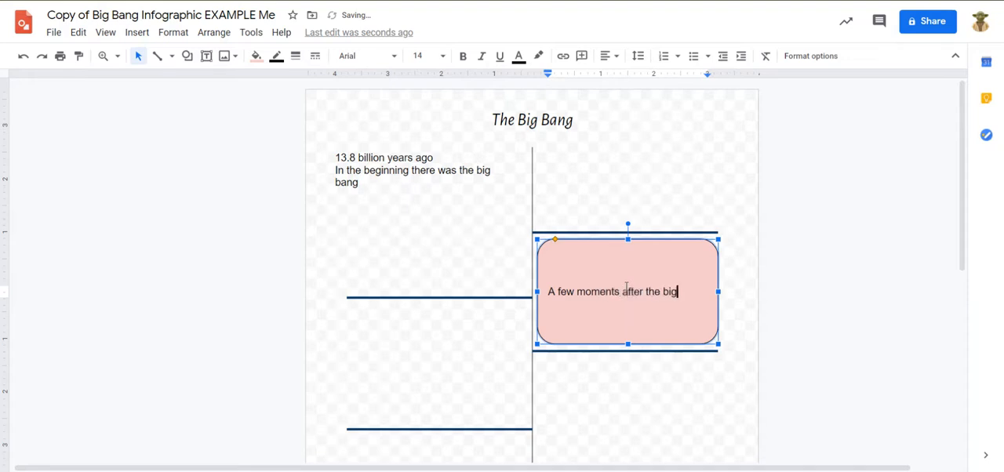
text(Big Bang)
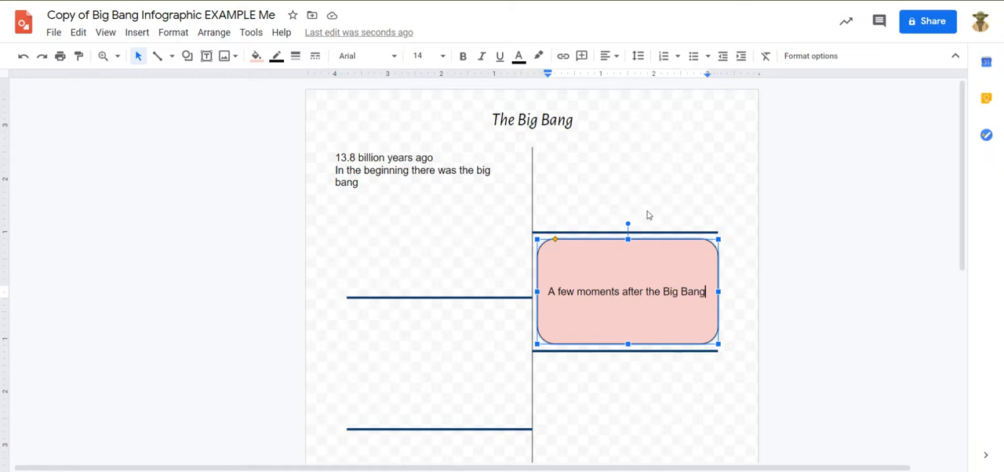
click(857, 265)
Step: Set the font of the rounded rectangle's text to Asul
click(630, 269)
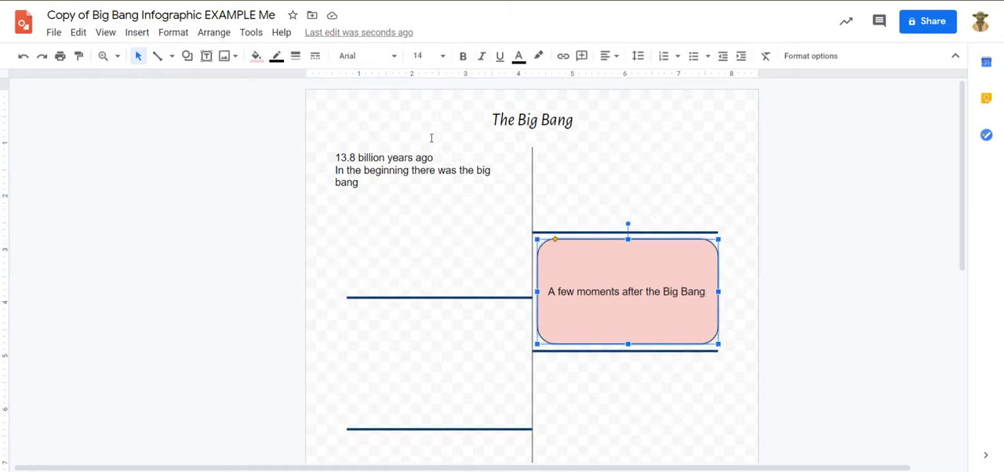
click(369, 57)
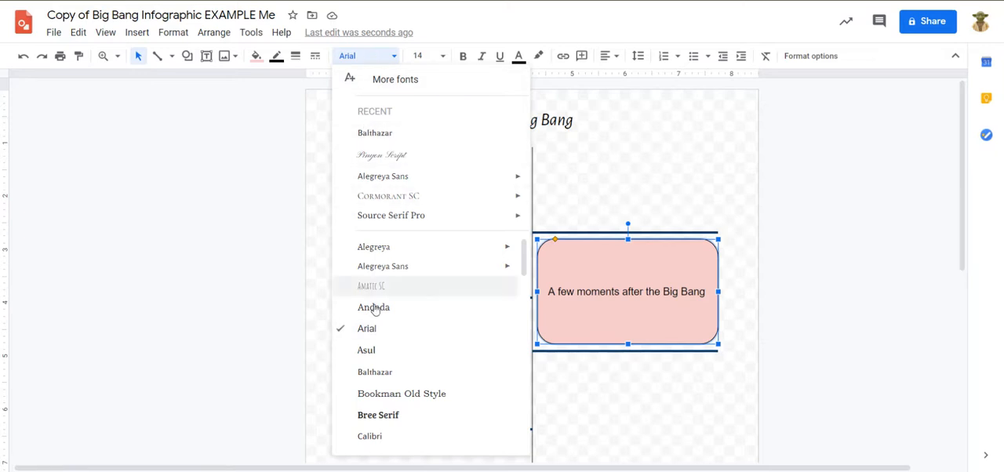
click(427, 356)
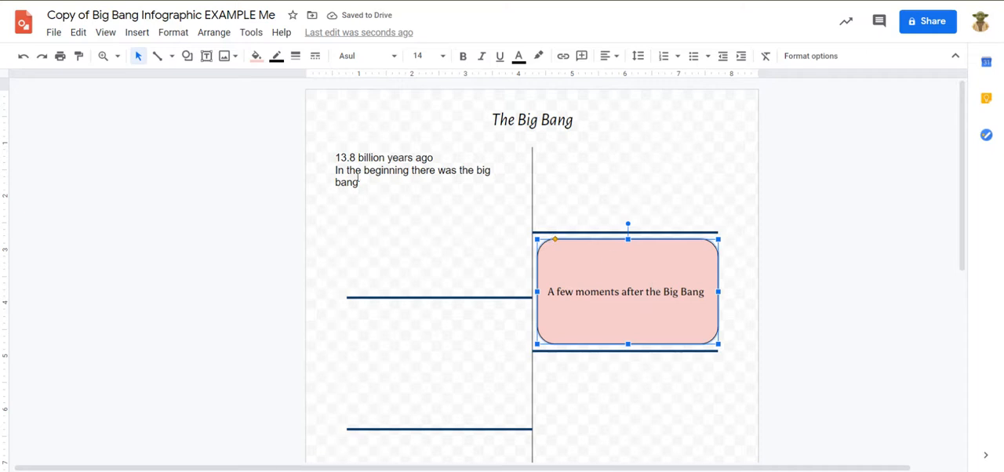
Step: Try to apply the Asul font to the "13.8 billion years ago" text box
click(358, 179)
click(352, 55)
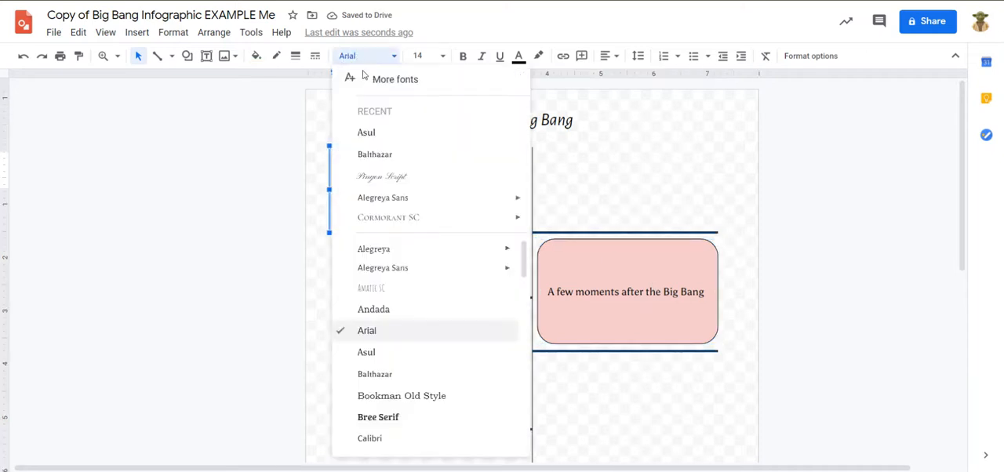
click(384, 133)
click(249, 149)
drag(209, 143, 777, 362)
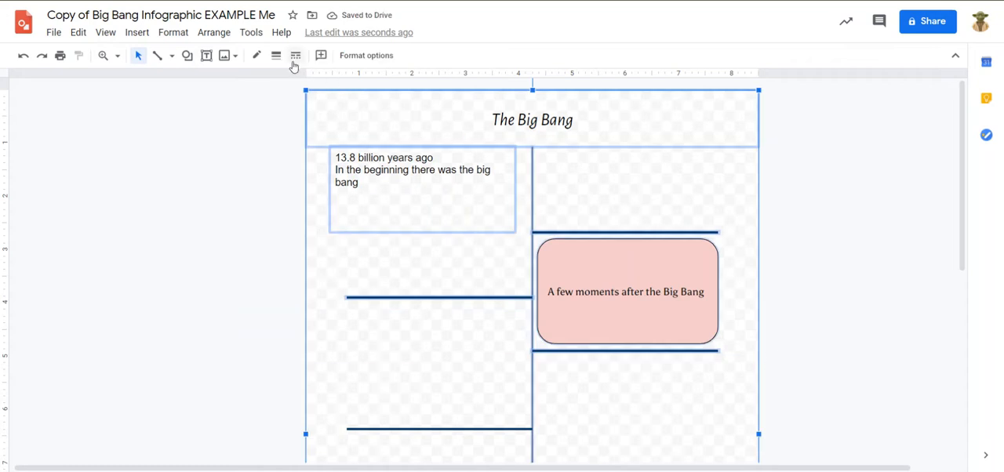
click(200, 215)
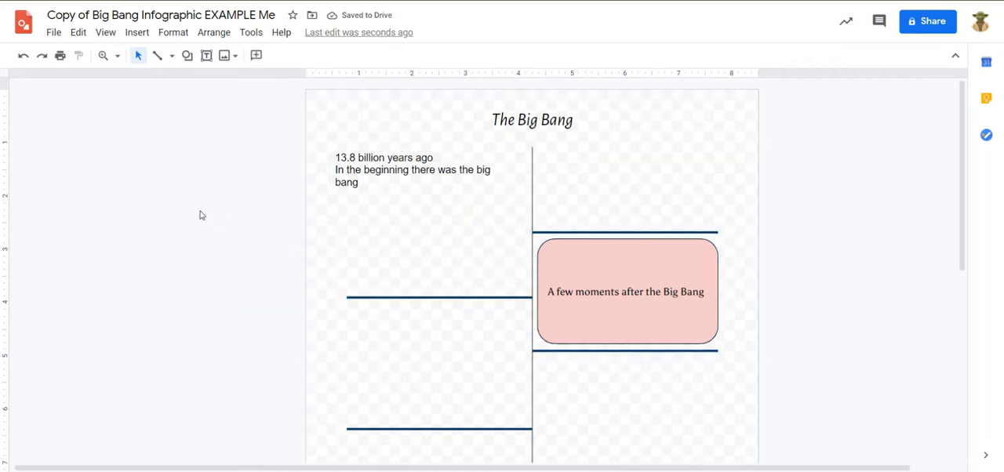
click(345, 181)
shift+click(618, 280)
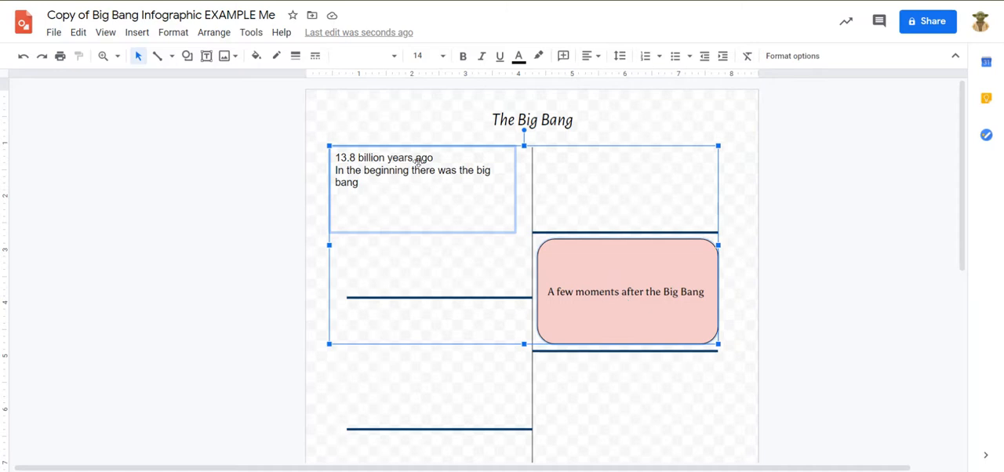
click(254, 182)
click(618, 280)
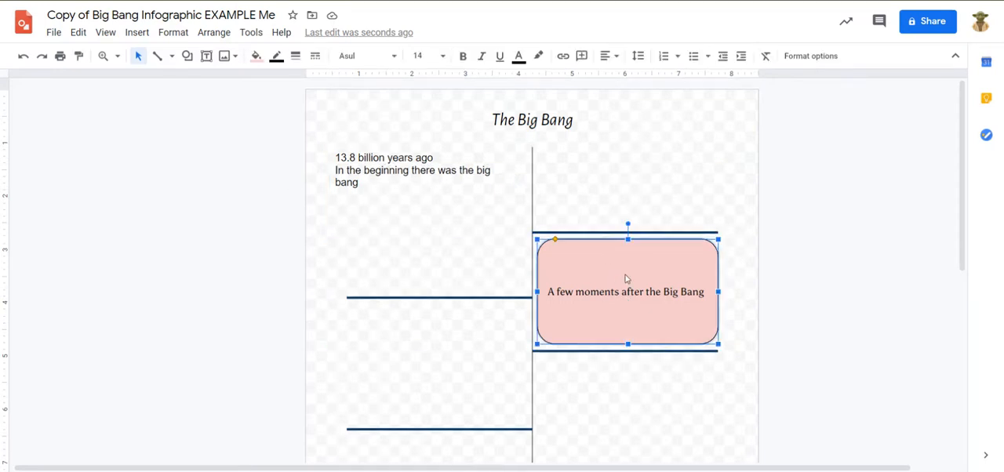
Step: Try again to switch the "13.8 billion years ago" text box to Asul without selecting its text
click(409, 161)
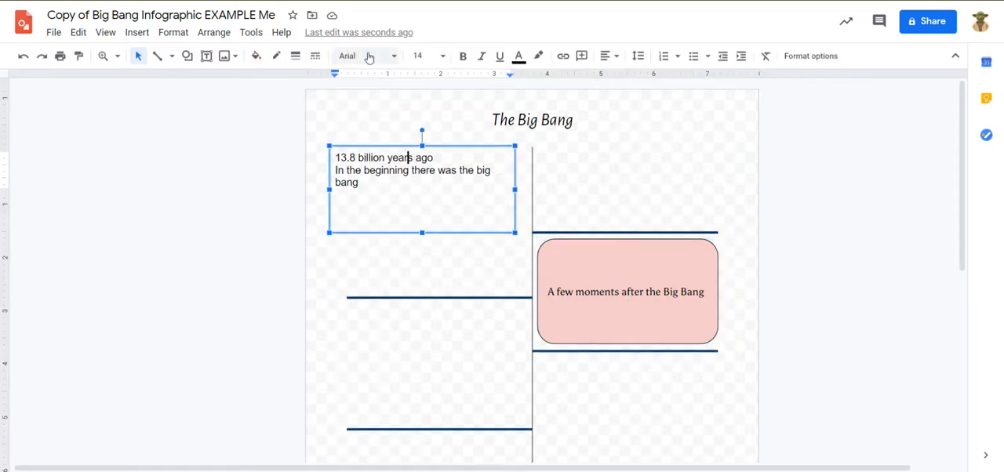
click(367, 56)
click(383, 133)
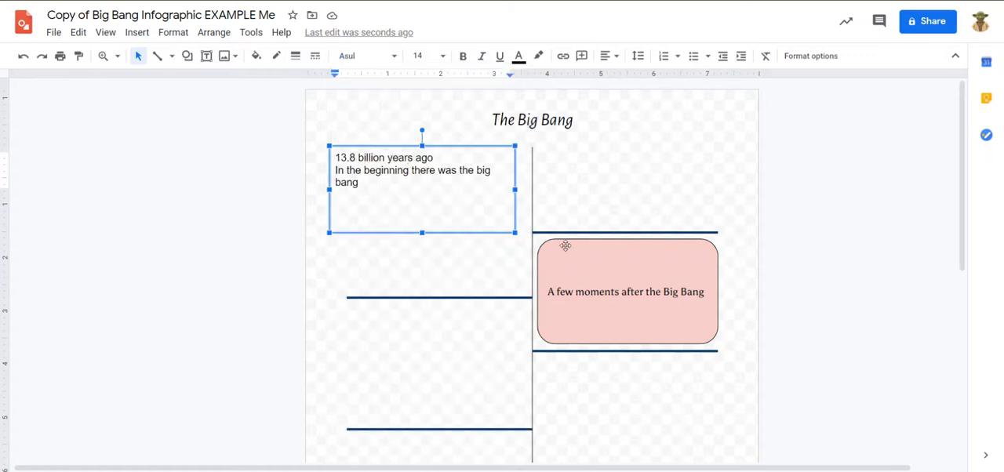
Step: Select all the text in the "13.8 billion years ago" text box and set its font to Asul
click(421, 171)
key(ctrl+a)
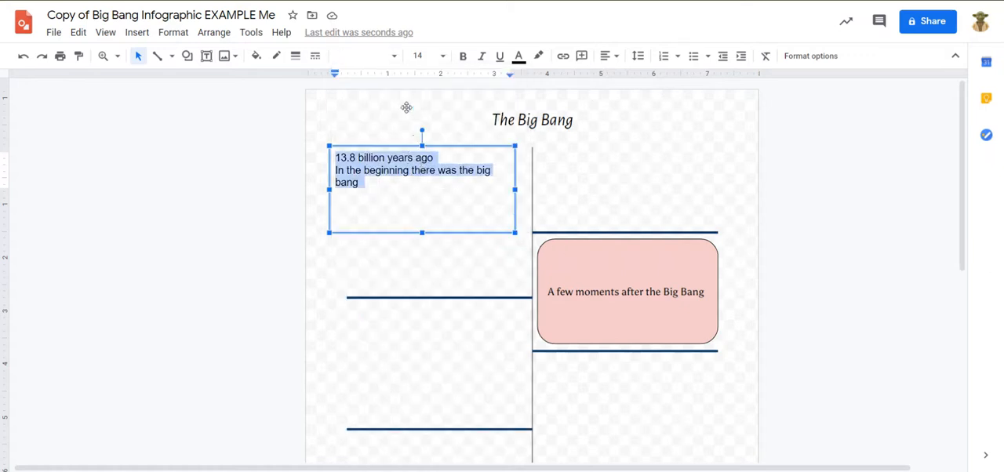
click(357, 56)
click(377, 132)
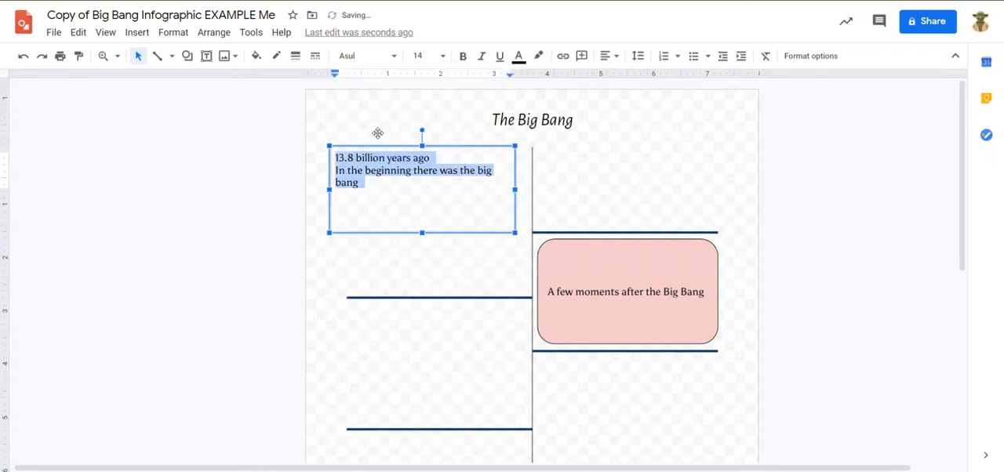
click(229, 173)
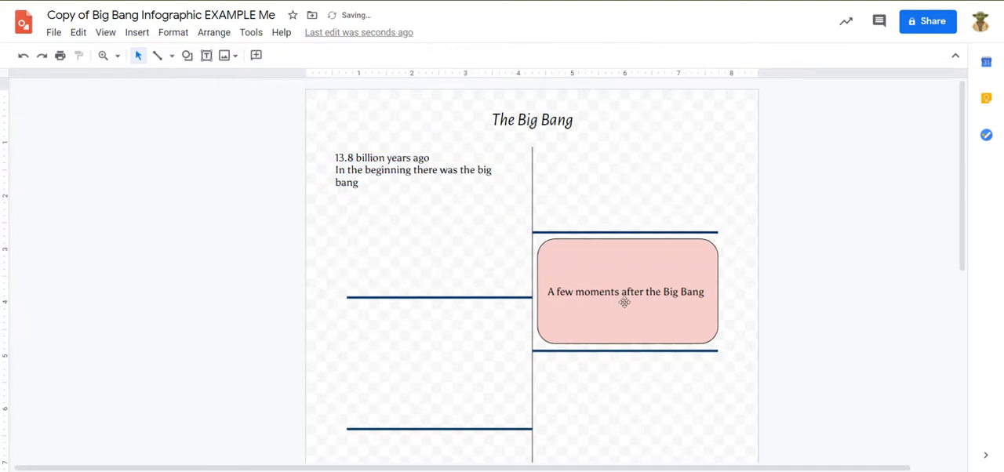
Step: Change the rounded rectangle's border color to bright blue
click(645, 262)
click(278, 56)
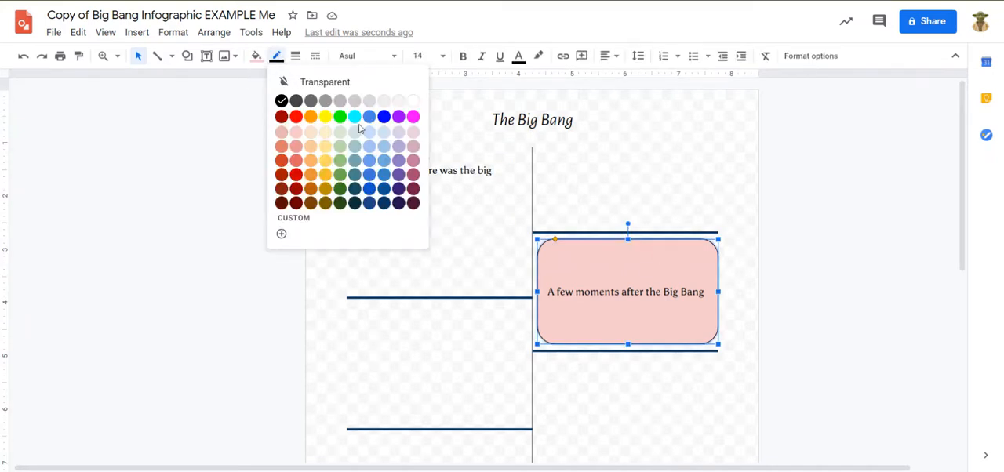
click(384, 117)
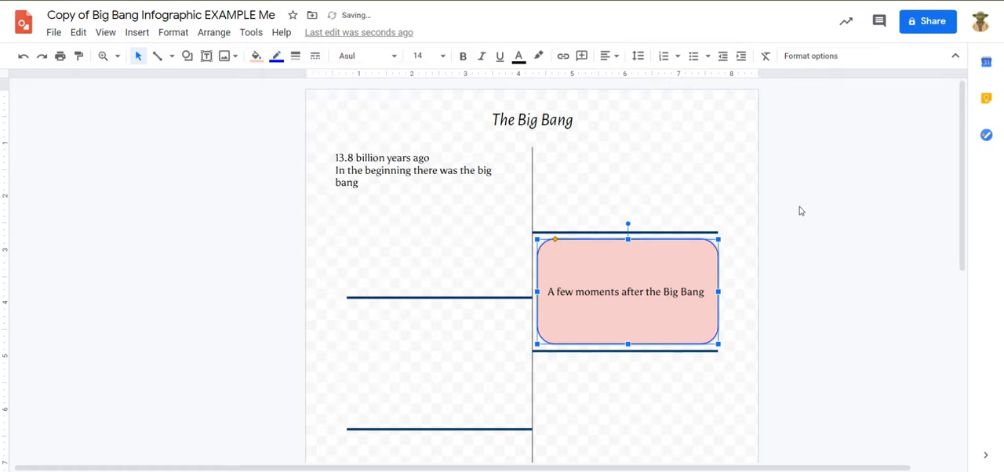
click(822, 261)
Step: Set the rounded rectangle's border weight to 4px
click(646, 266)
click(296, 57)
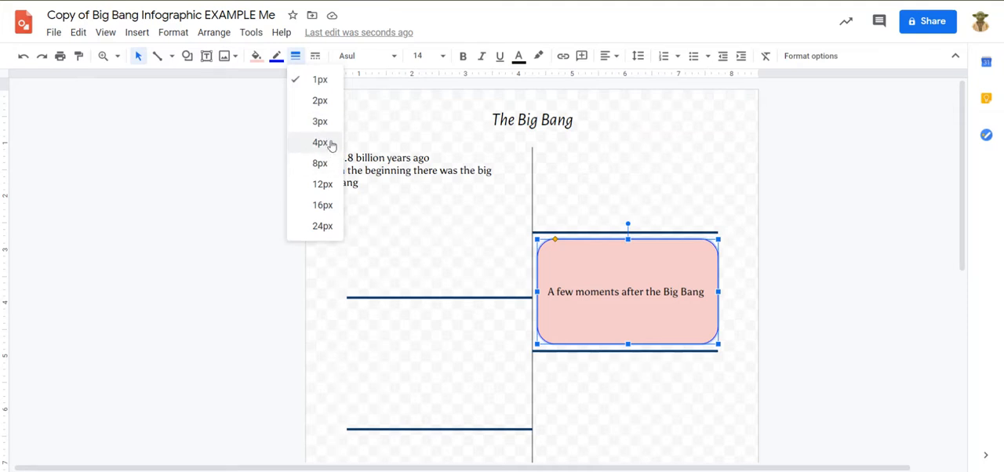
click(330, 142)
click(825, 236)
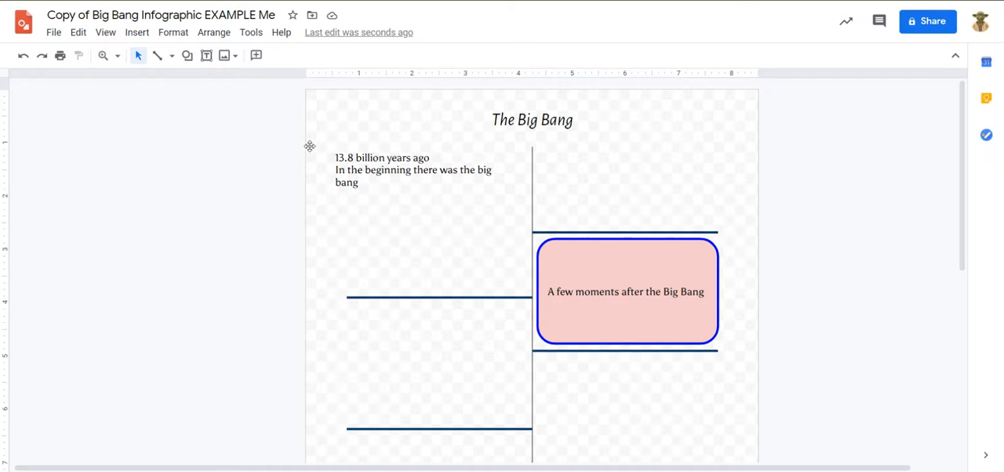
Step: Search the web for images of "supernova" to insert into the drawing
click(225, 56)
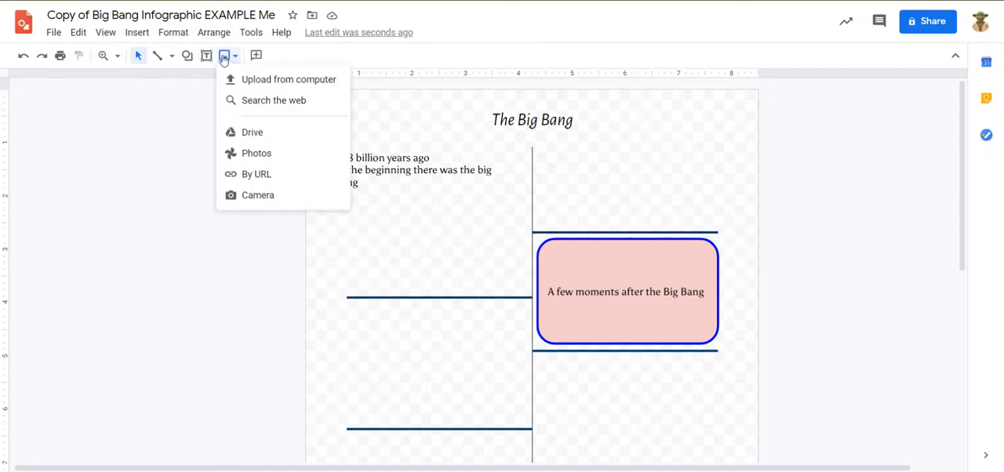
click(269, 103)
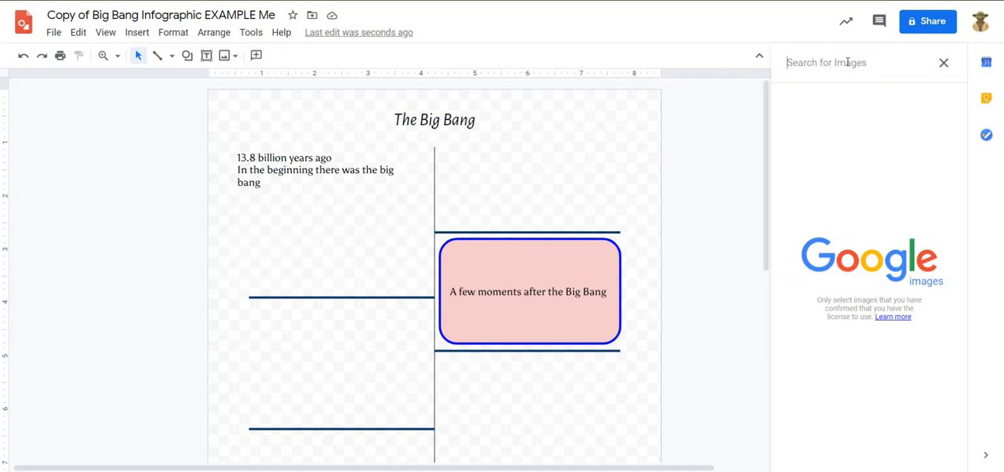
text(e)
key(BackSpace)
text(supernova)
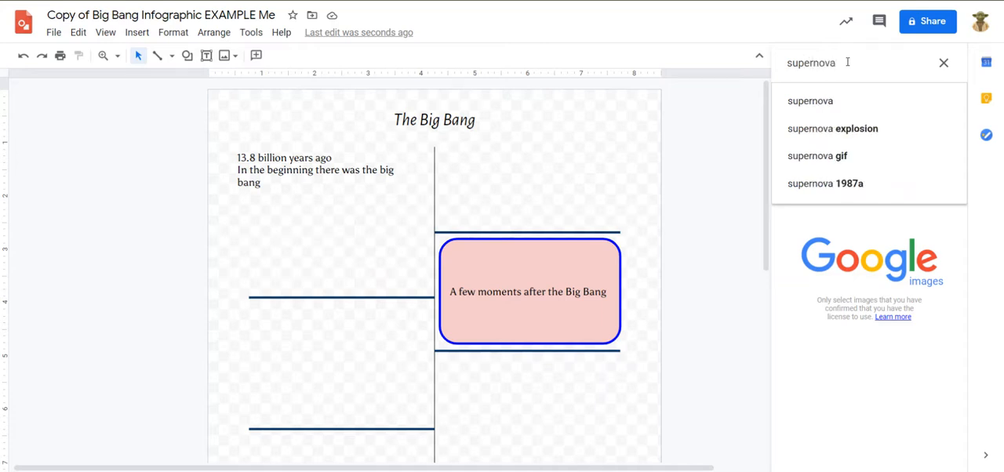
key(Return)
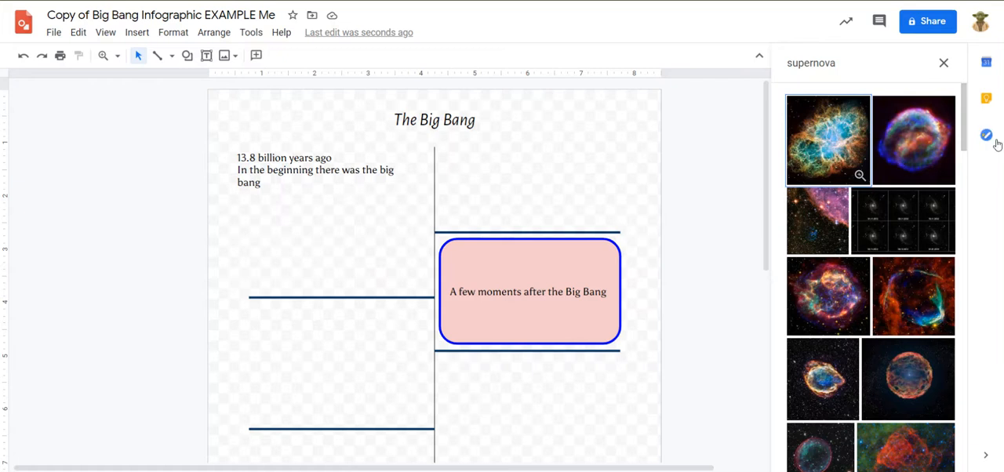
Step: Insert the round blue and red supernova image, the second in the search results, into the drawing
scroll(949, 182, down, 1)
scroll(910, 314, down, 2)
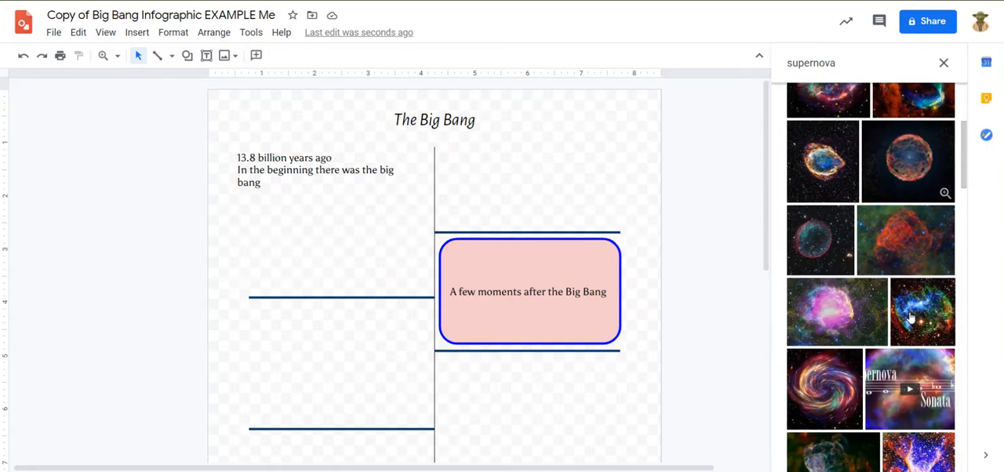
scroll(915, 302, up, 3)
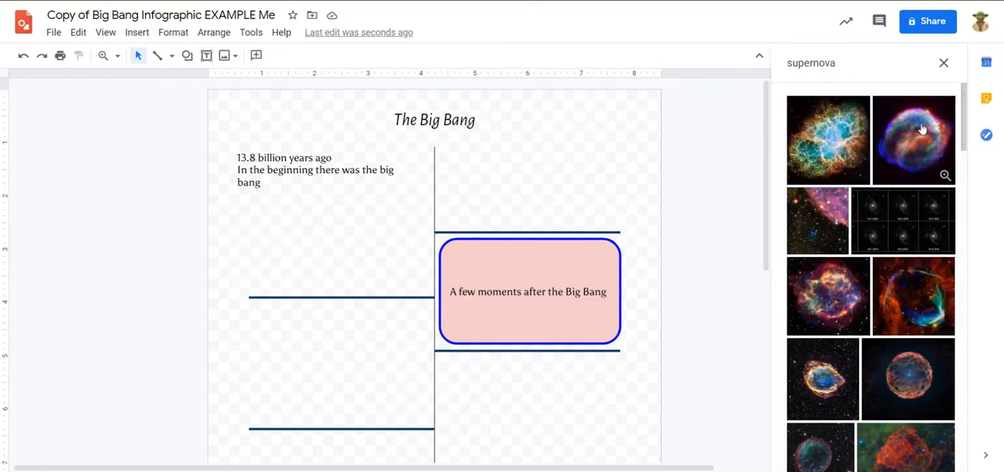
click(922, 129)
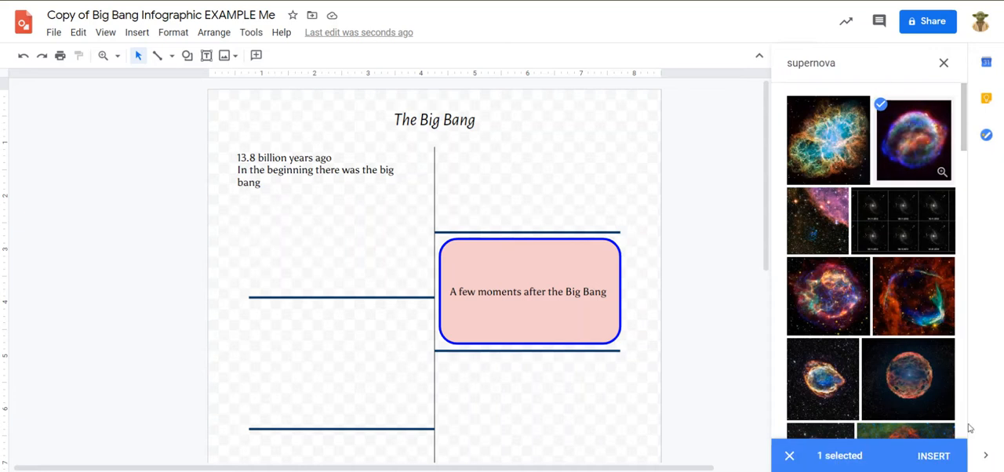
click(935, 456)
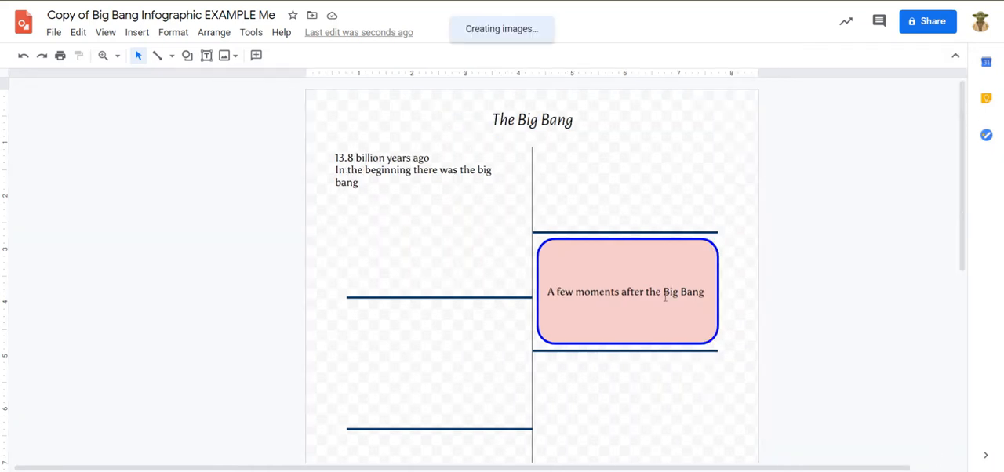
Step: Move the supernova image above the uppermost line on the timeline's right side and shrink it to fit between that line and the title
drag(378, 382, 607, 162)
scroll(745, 185, up, 2)
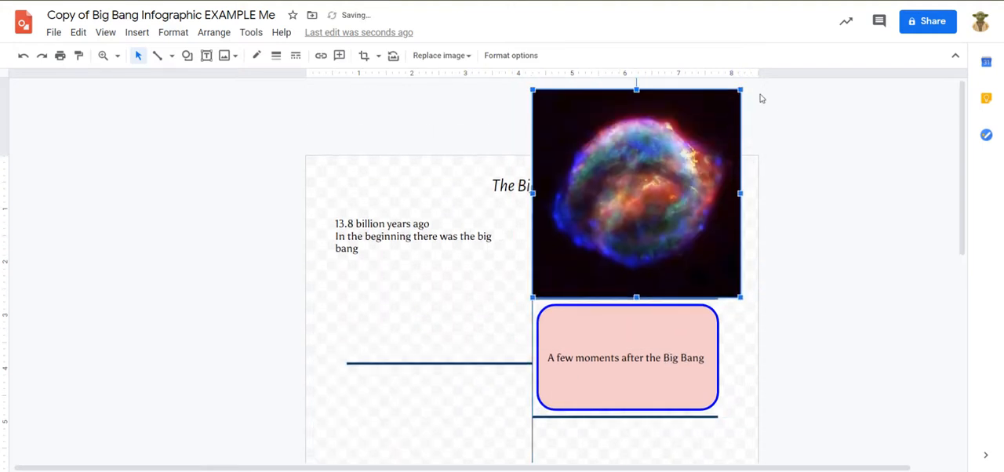
drag(739, 90, 631, 261)
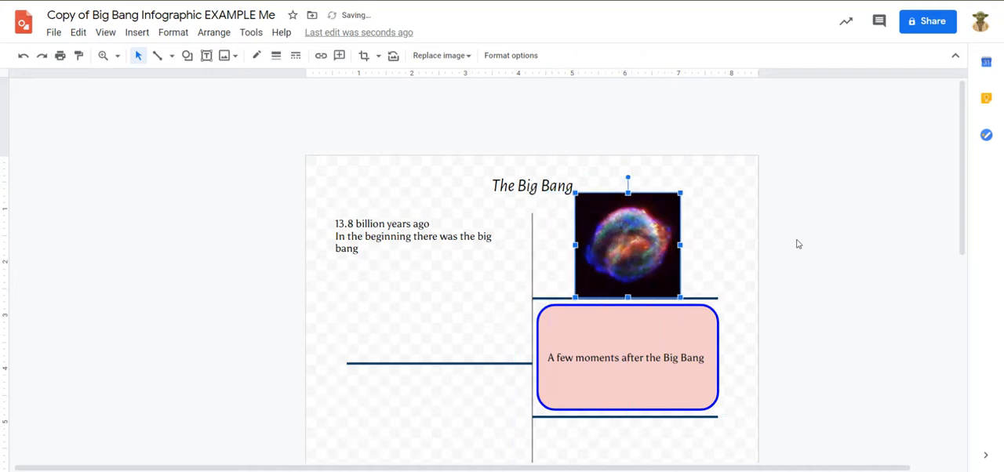
click(797, 244)
click(624, 276)
drag(574, 298, 580, 293)
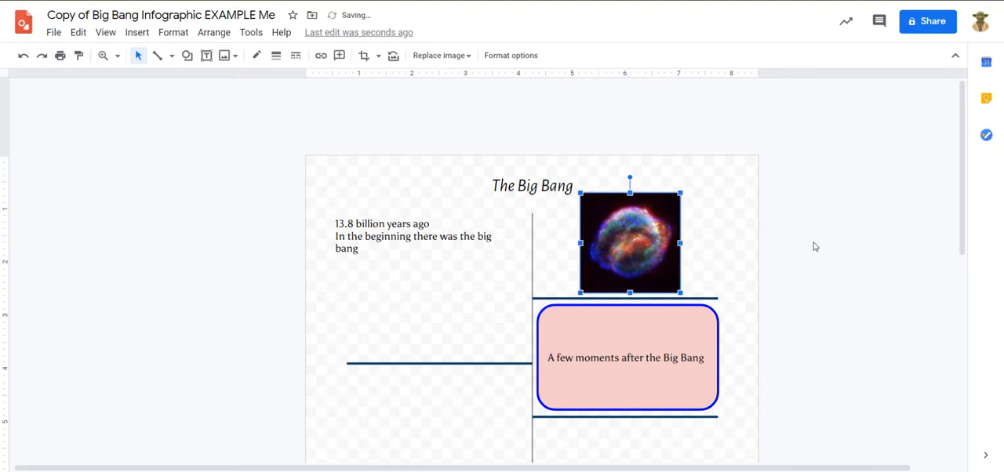
click(816, 245)
Step: Reopen the web image search and browse further supernova pictures
click(665, 251)
click(226, 56)
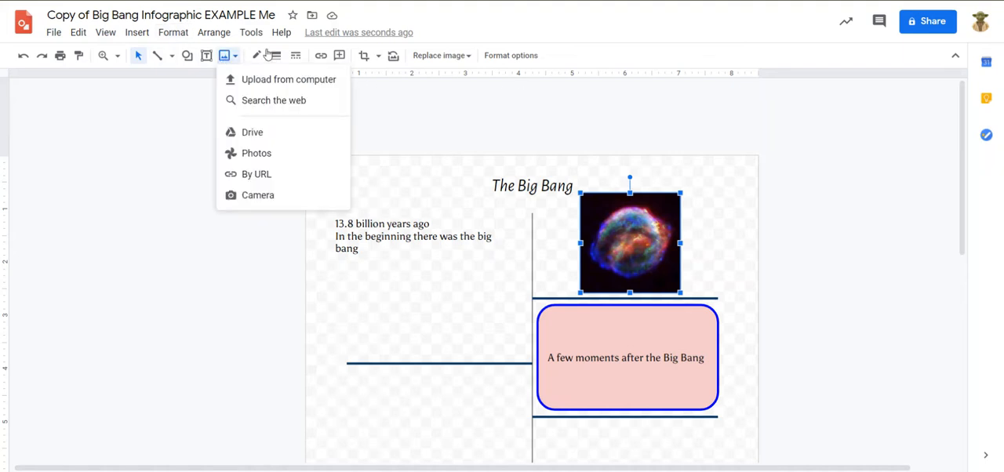
click(281, 100)
scroll(862, 330, down, 5)
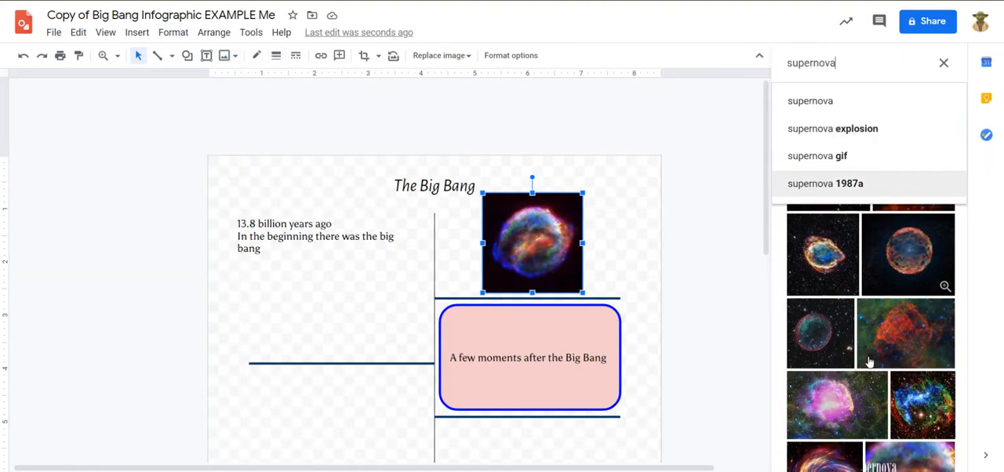